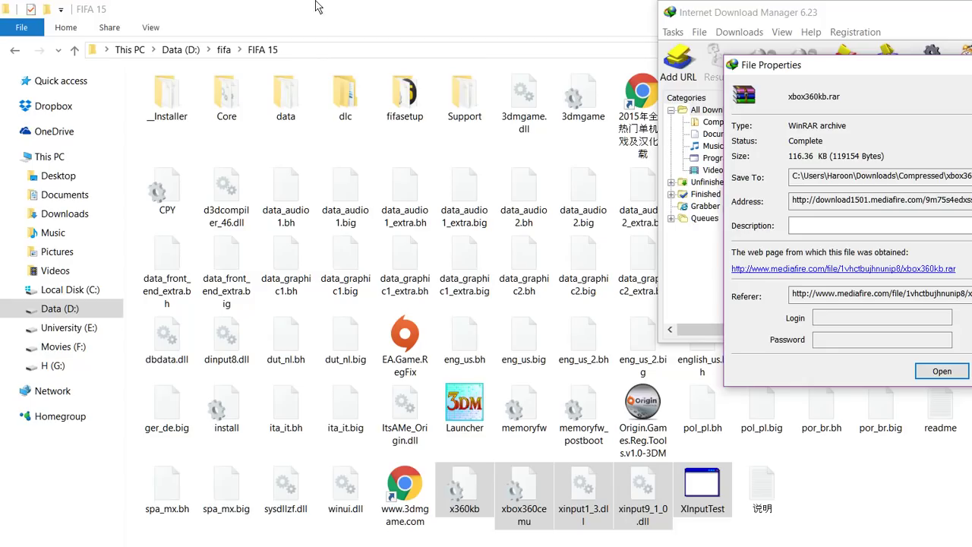
# - Bring the D:\fifa\FIFA 15 folder, with its x360kb, xbox360cemu and XInput files, to the front
pyautogui.click(277, 49)
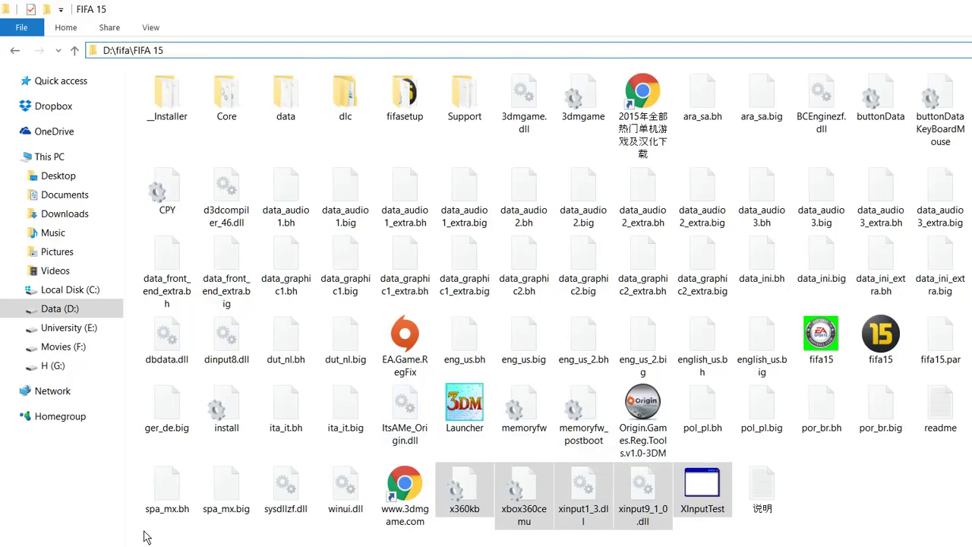
# - Check the xbox360kb.rar MediaFire page linked from the keyboard-controller guide, then return to the guide
pyautogui.hotkey('alt', 'Tab')
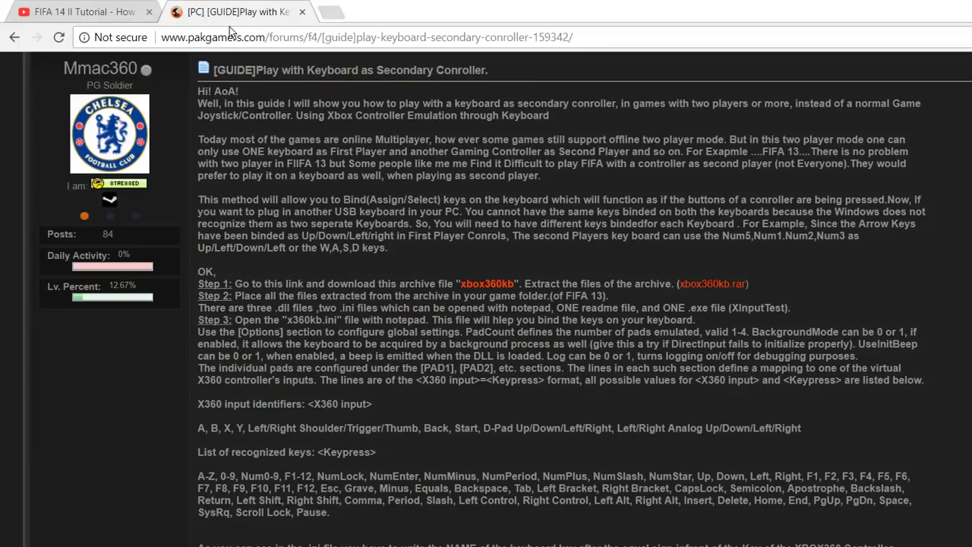
pyautogui.click(229, 31)
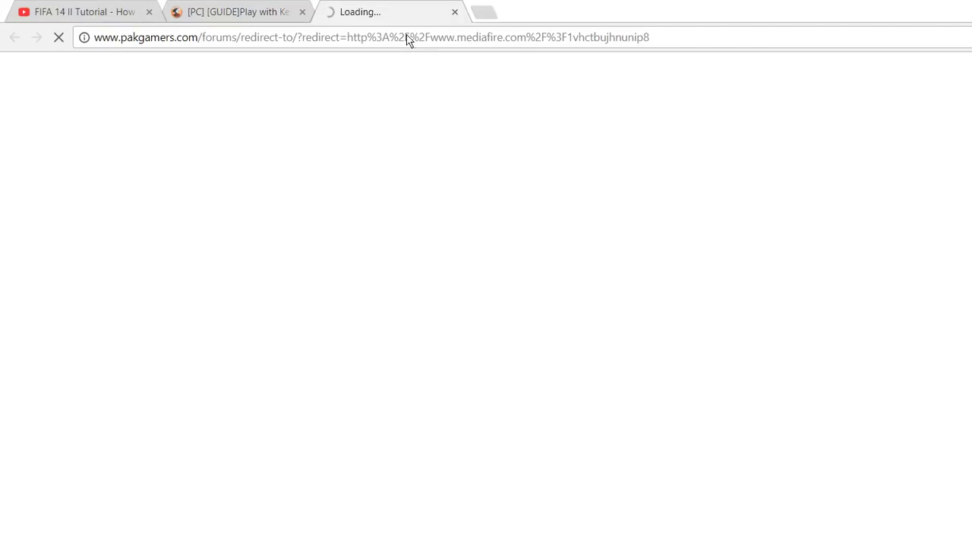
pyautogui.click(414, 38)
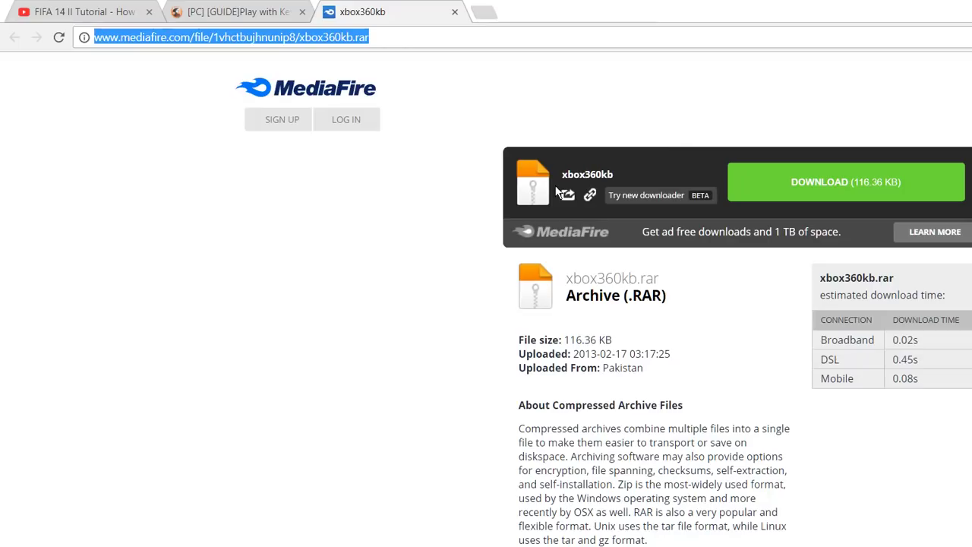
pyautogui.middleClick(369, 12)
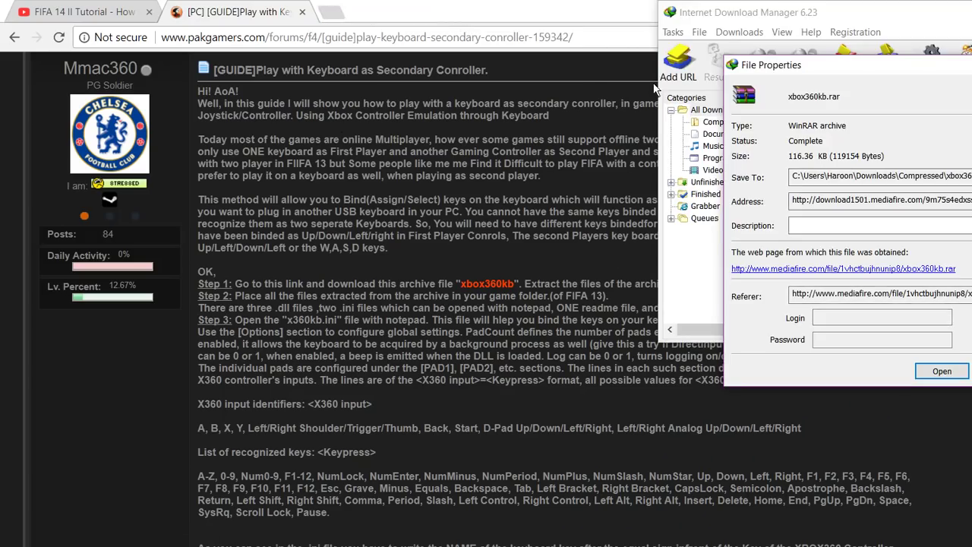
# - Open the xbox360kb folder inside xbox360kb.rar and dismiss WinRAR's license reminder
pyautogui.click(941, 370)
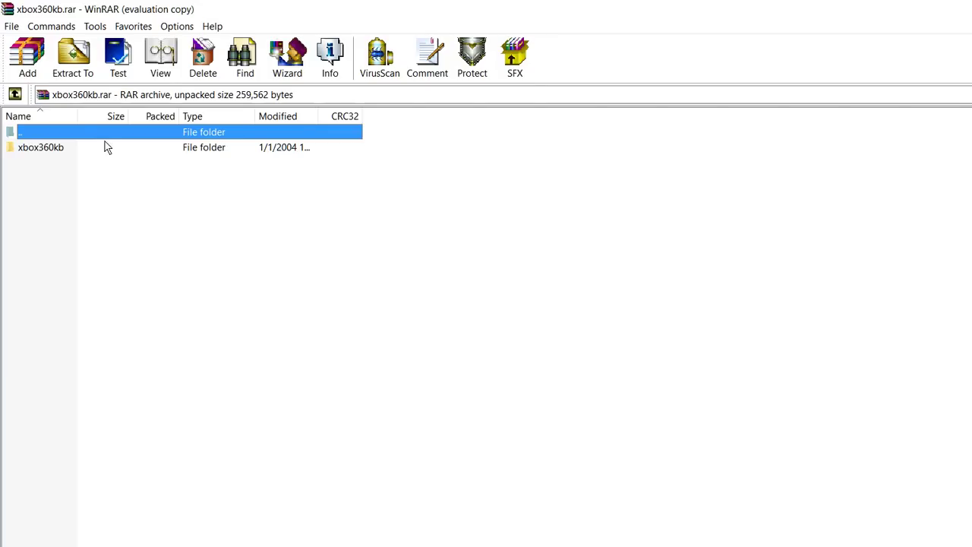
pyautogui.doubleClick(107, 147)
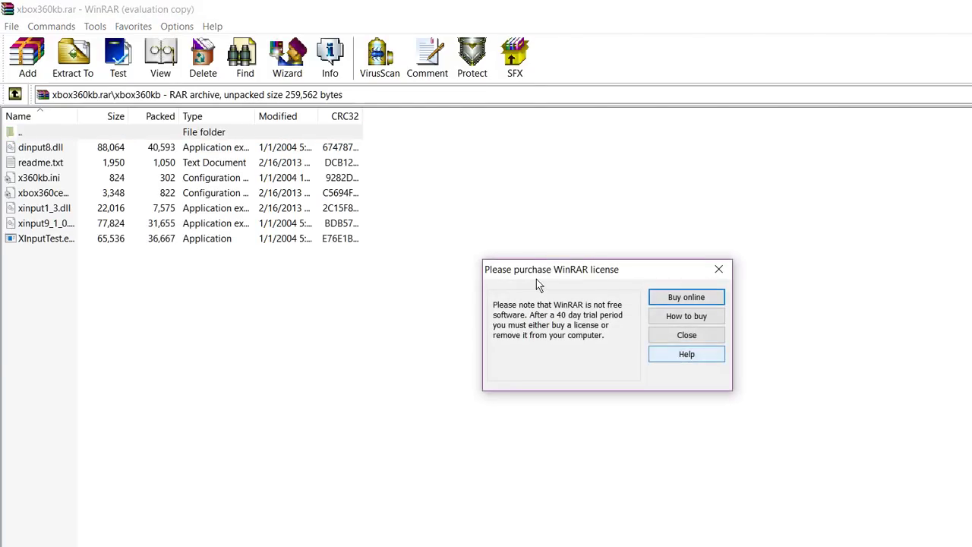
pyautogui.press('Return')
pyautogui.click(480, 11)
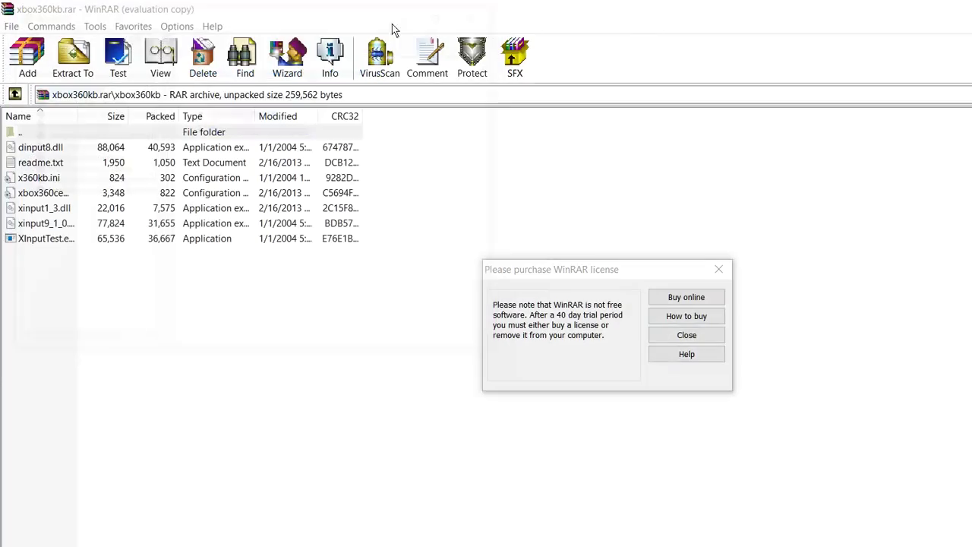
pyautogui.press('Up')
pyautogui.press('Return')
# - Extract all the xbox360kb files into the FIFA 15 game folder
pyautogui.moveTo(50, 258); pyautogui.dragTo(35, 123)
pyautogui.rightClick(43, 146)
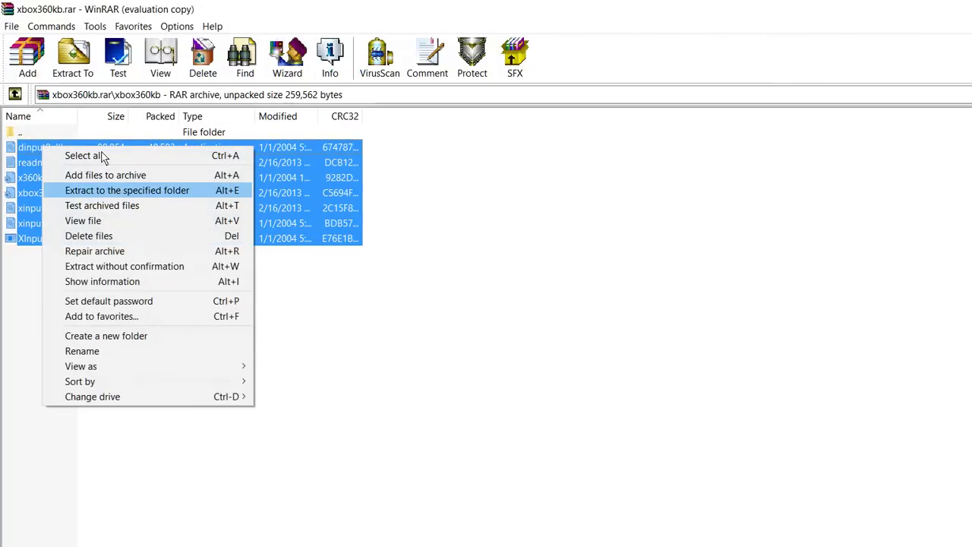
pyautogui.press('Return')
pyautogui.press('Escape')
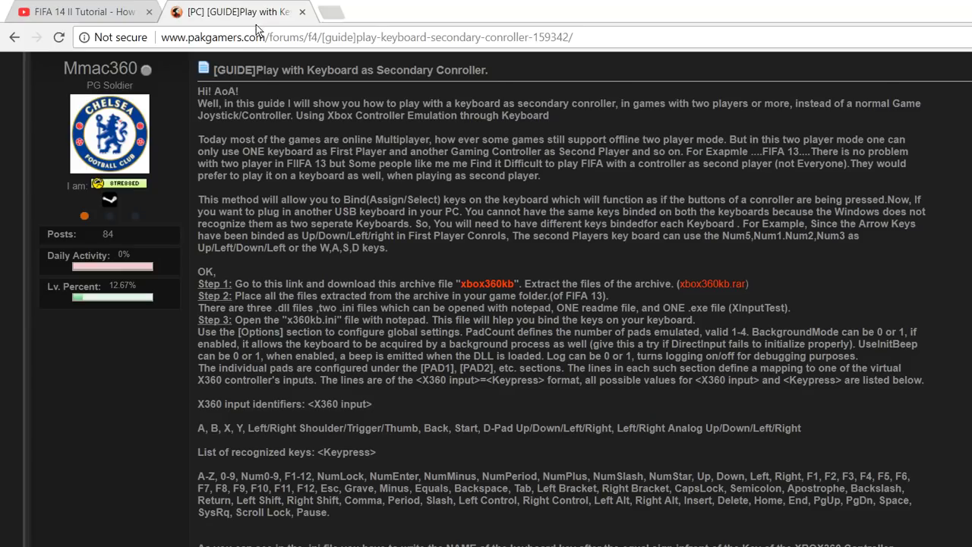
# - Search Google for 'download vjoy' and open the vjoystick.sourceforge.net download page
pyautogui.click(255, 31)
pyautogui.write('download V')
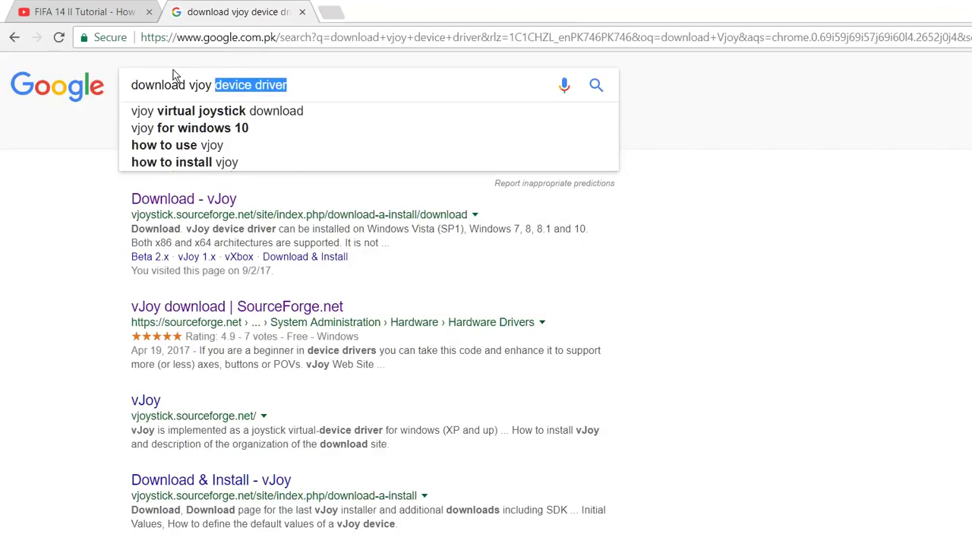
pyautogui.press('BackSpace')
pyautogui.press('Return')
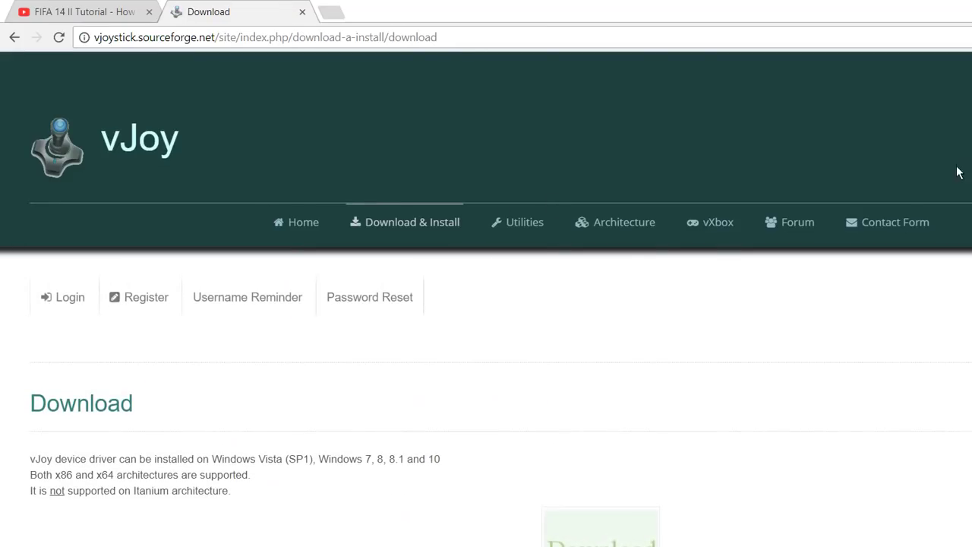
pyautogui.scroll(-3, 961, 198)
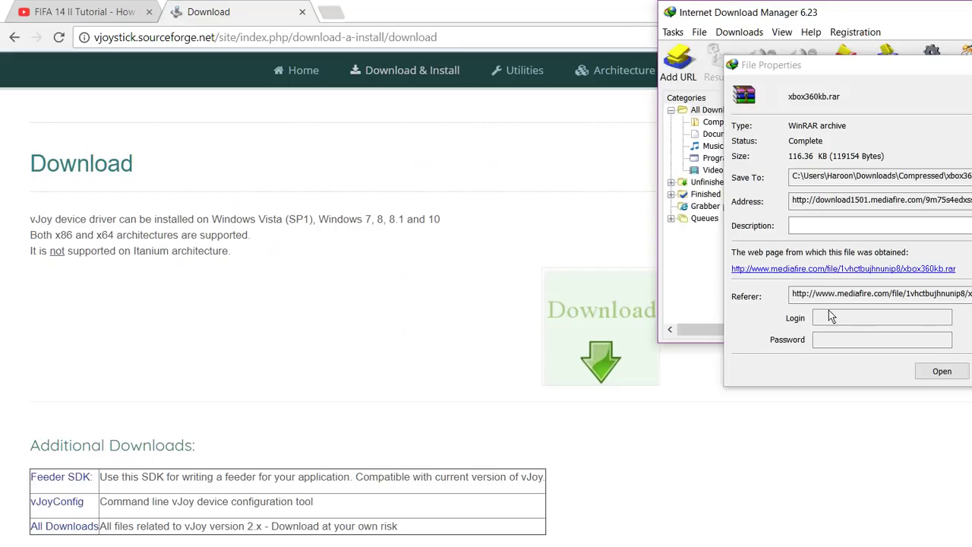
# - Review the download properties of PPJoySetup_2.zip and VJoySetup_2.exe (826.60 KB) in Internet Download Manager
pyautogui.press('Escape')
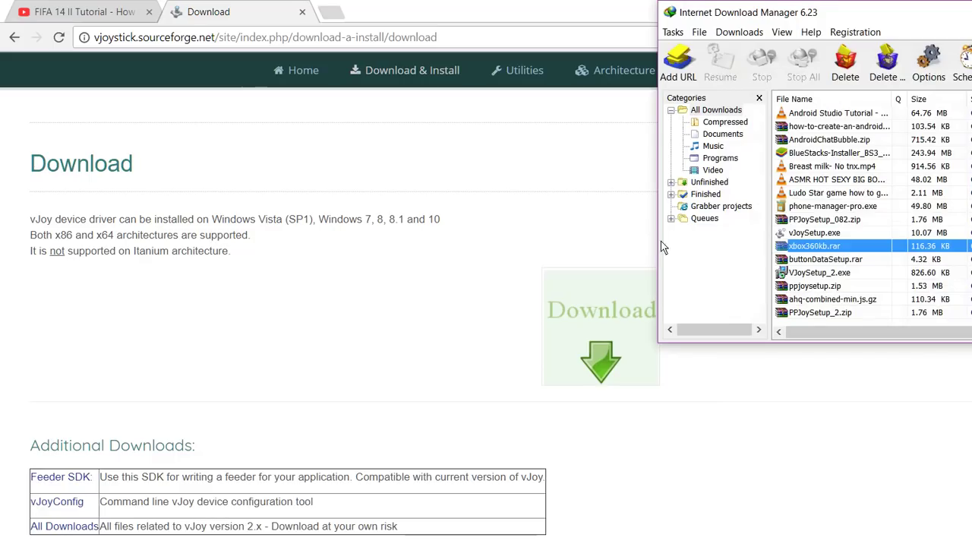
pyautogui.press('End')
pyautogui.press('Return')
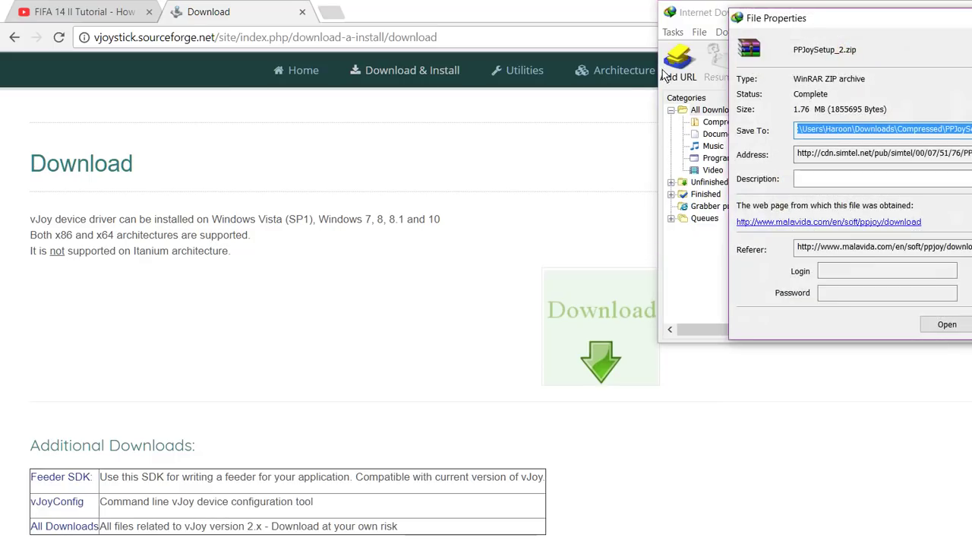
pyautogui.press('Escape')
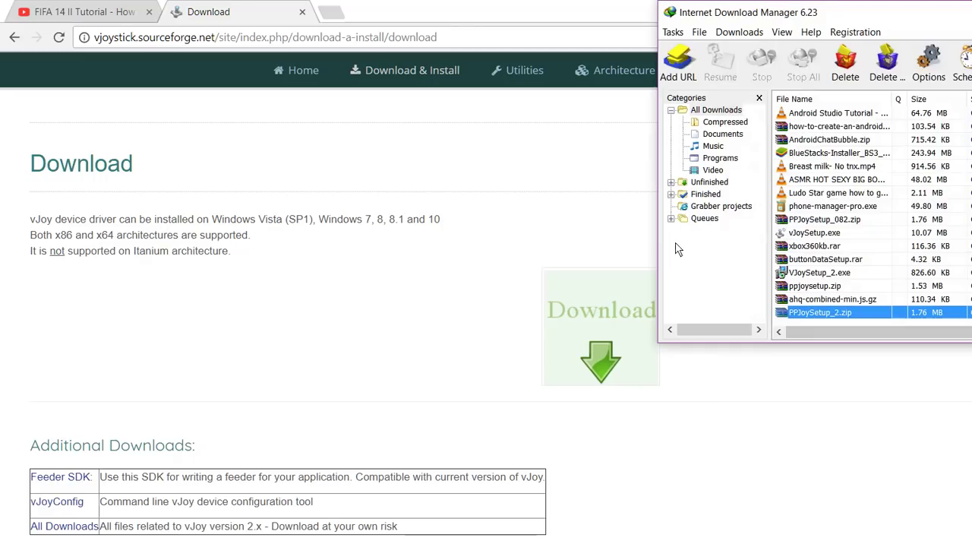
pyautogui.press('Up')
pyautogui.press('Up')
pyautogui.press('Up')
pyautogui.press('Return')
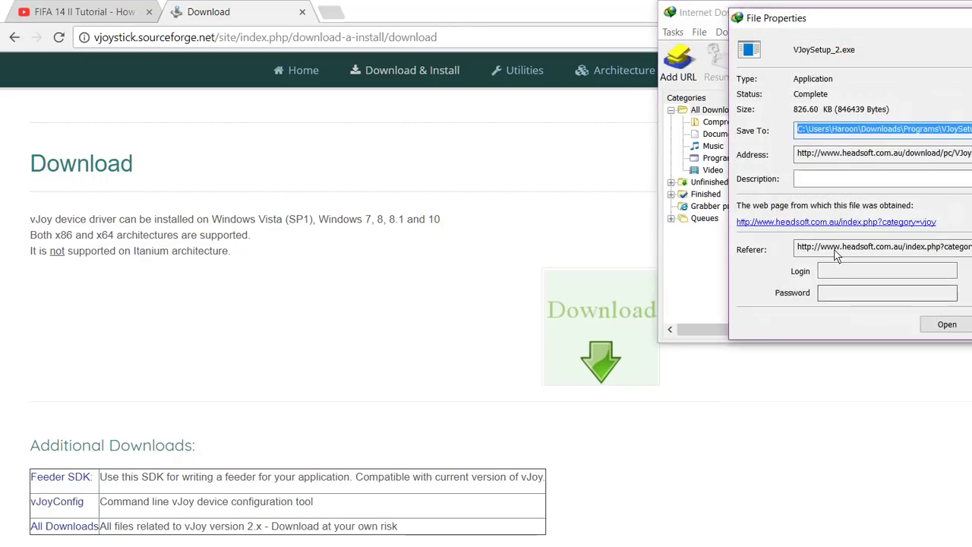
pyautogui.press('Escape')
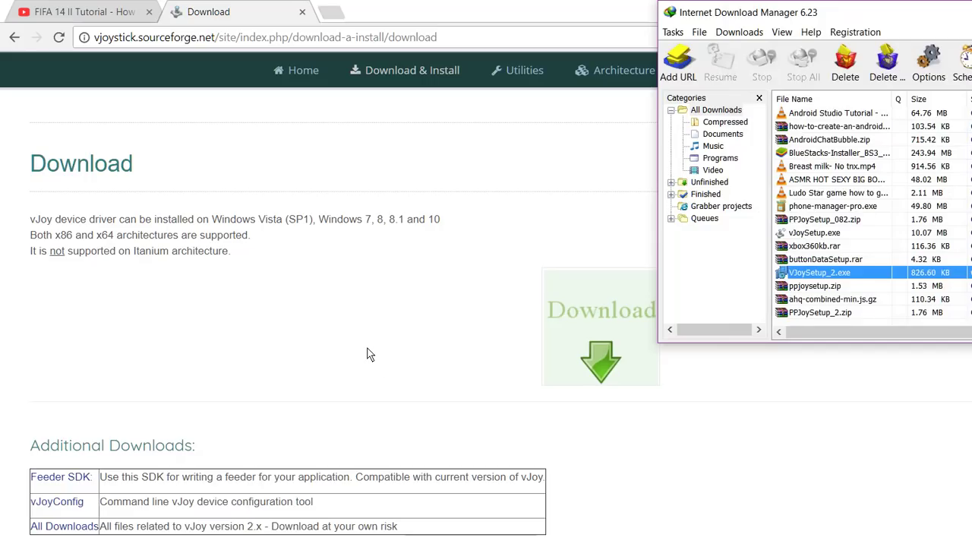
# - Enable the vJoy virtual joystick and step through its keyboard-to-joystick mapping fields
pyautogui.click(857, 540)
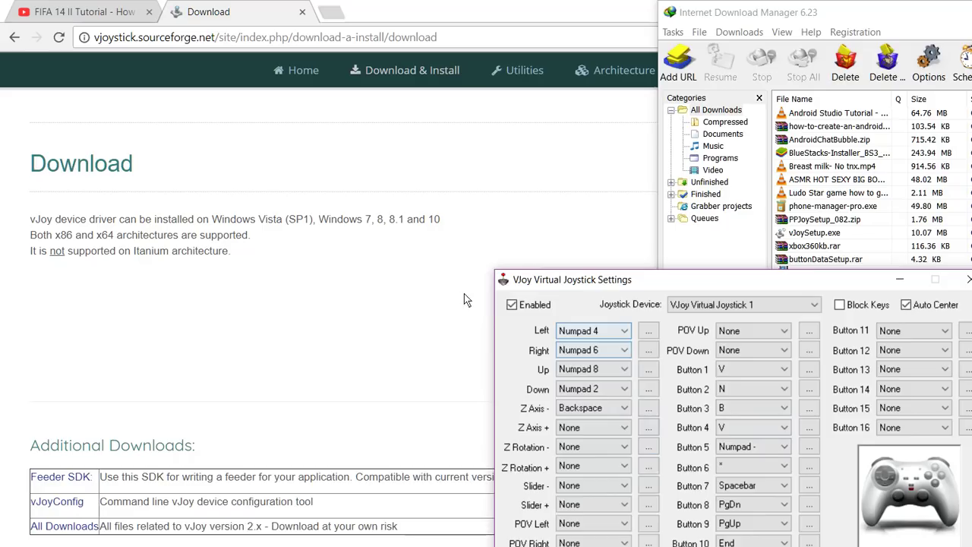
pyautogui.click(511, 304)
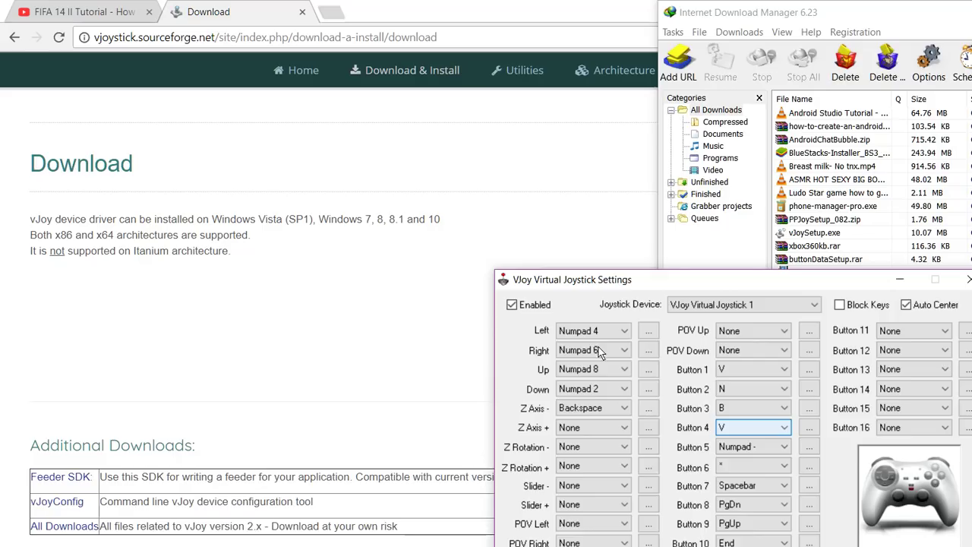
pyautogui.press('Tab')
pyautogui.press('Tab')
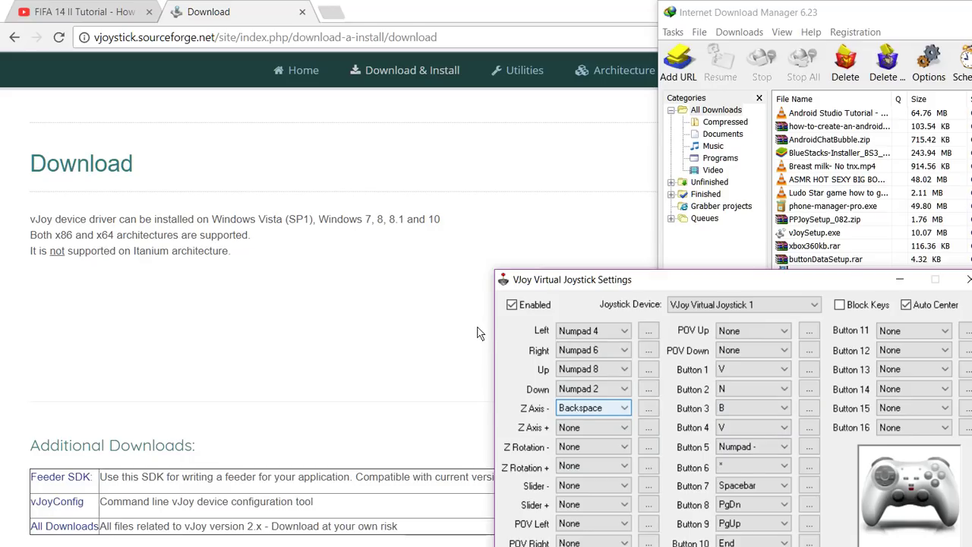
pyautogui.press('Tab')
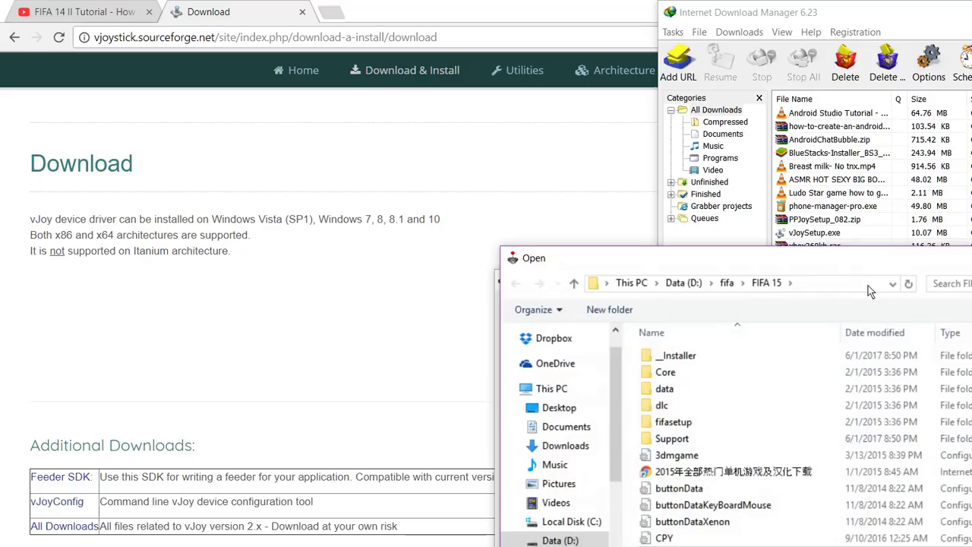
# - Load the x360kb key mapping from the FIFA 15 folder
pyautogui.scroll(-2, 863, 356)
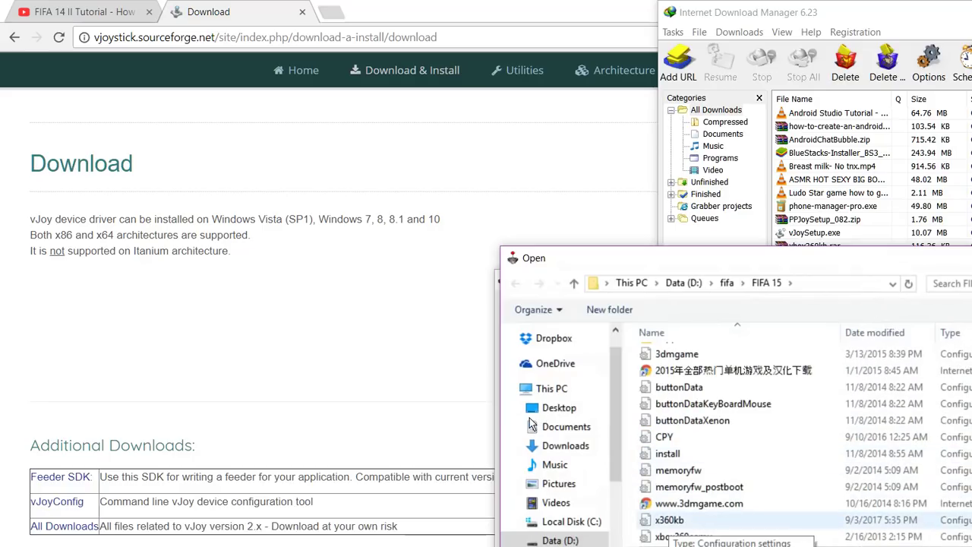
pyautogui.press('x')
pyautogui.press('Return')
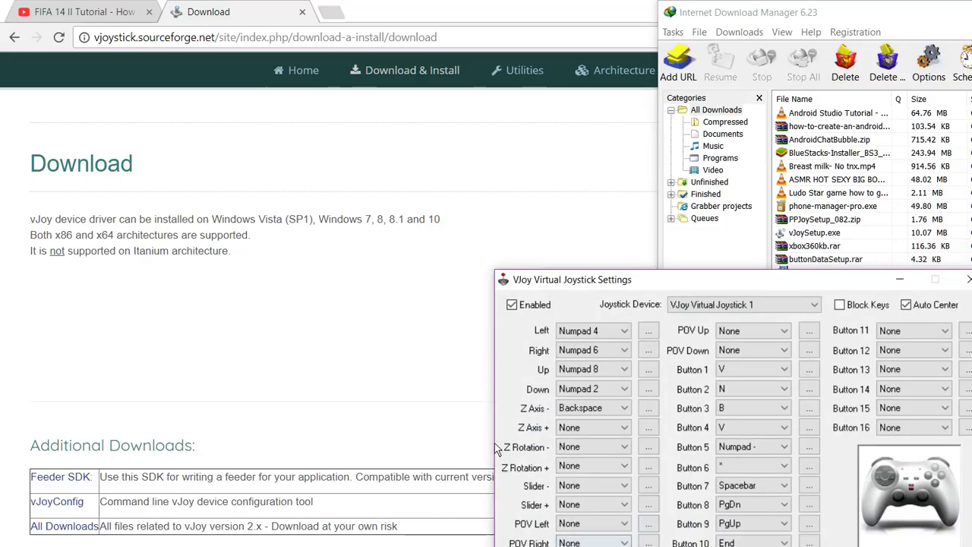
pyautogui.press('v')
# - Save the mapping as x360kb in FIFA 15 and close vJoy settings
pyautogui.hotkey('ctrl', 's')
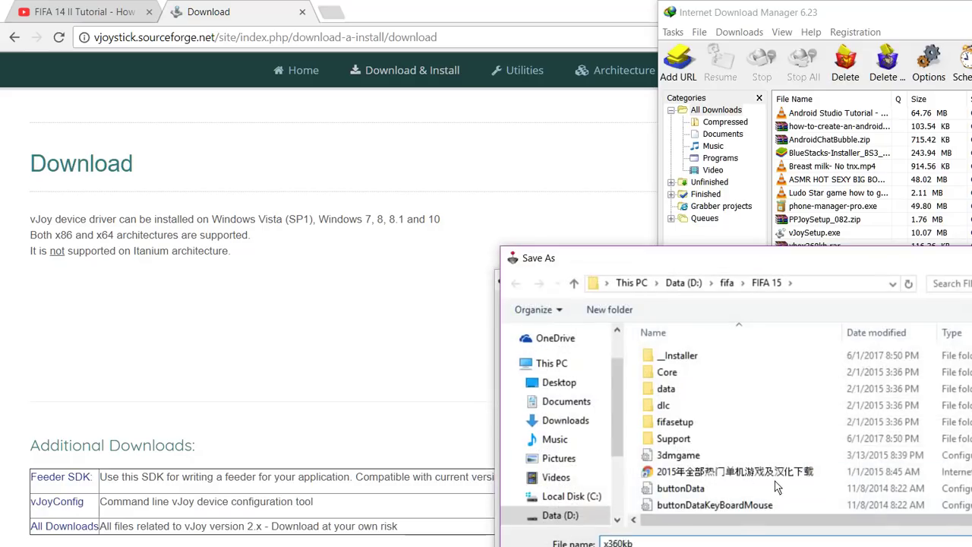
pyautogui.press('Escape')
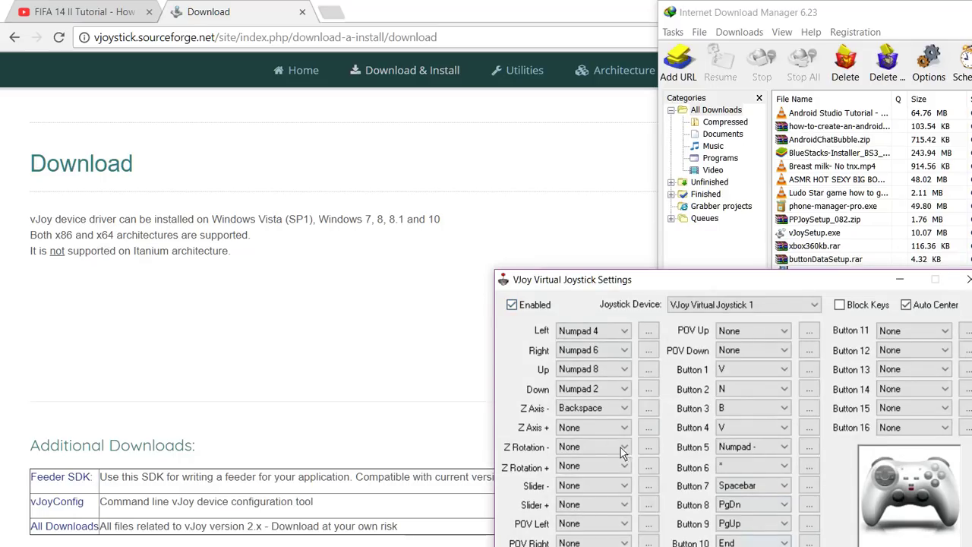
pyautogui.hotkey('alt', 'F4')
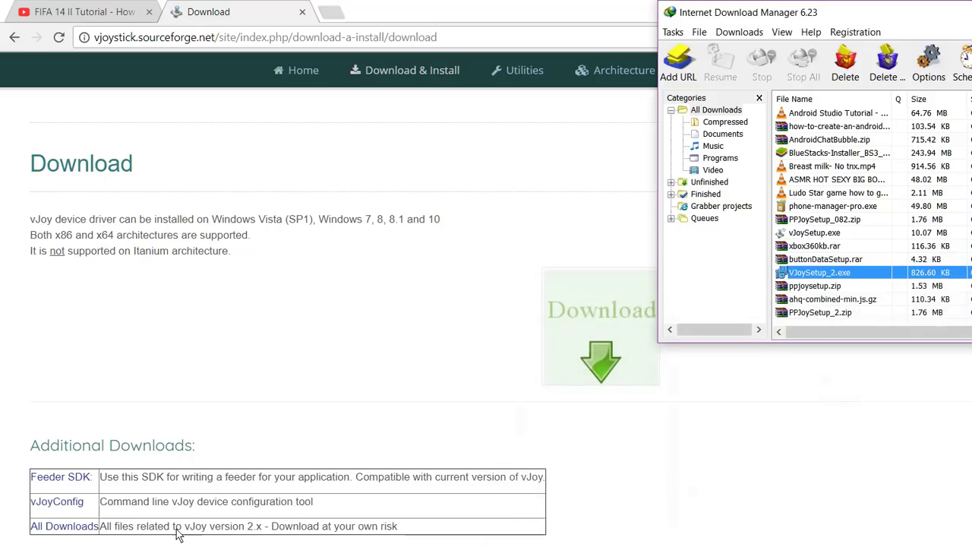
# - Close Internet Download Manager and run the 3DM Launcher from the FIFA 15 folder
pyautogui.hotkey('alt', 'F4')
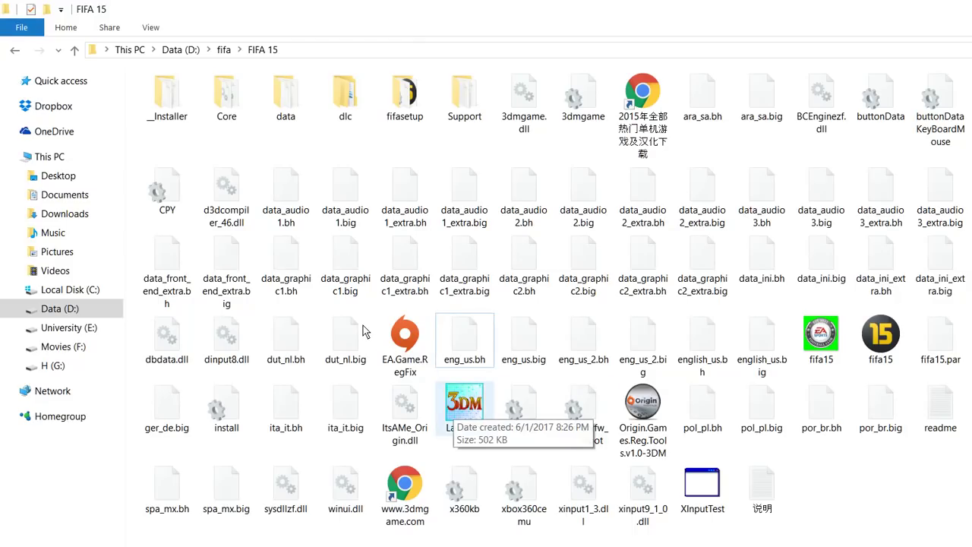
pyautogui.press('Down')
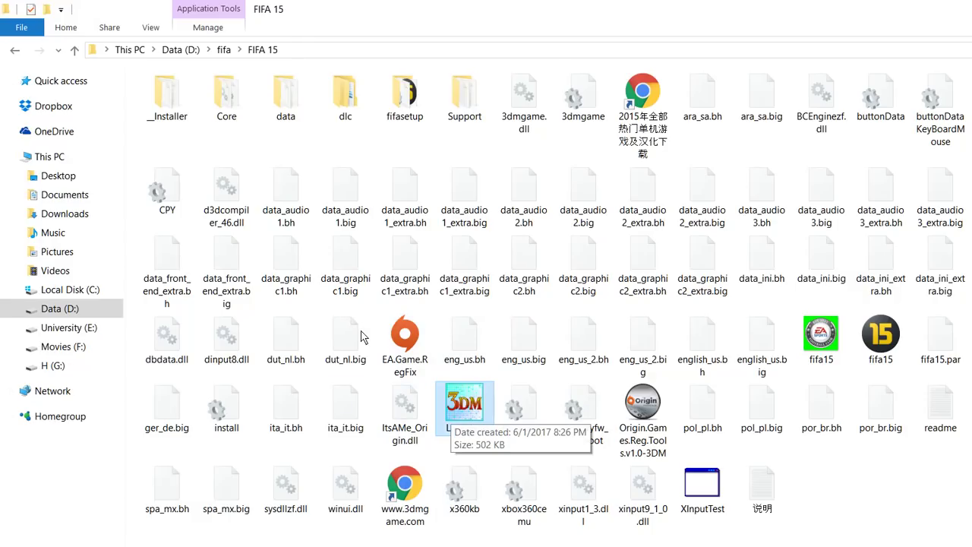
pyautogui.press('Return')
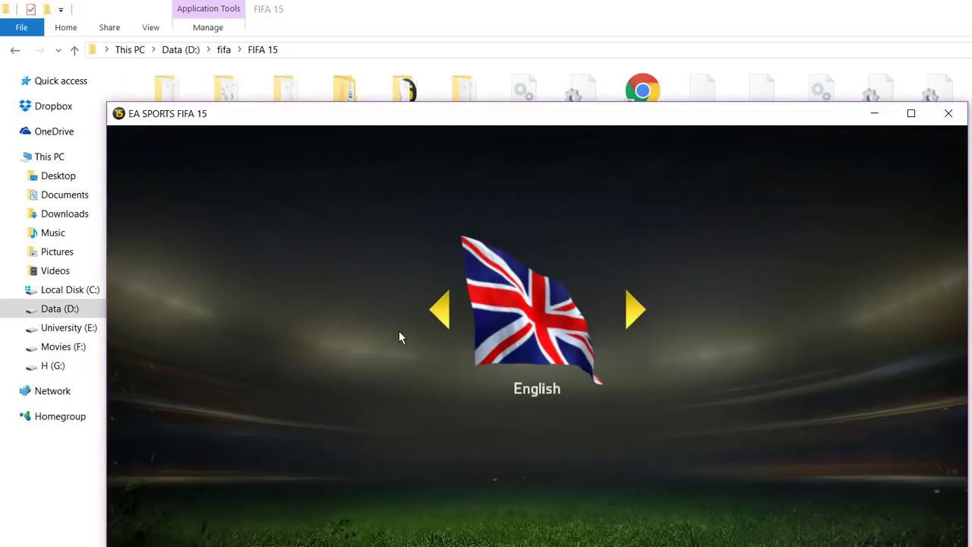
# - Choose English, get past PRESS START, and dismiss the EA servers connection error
pyautogui.press('Return')
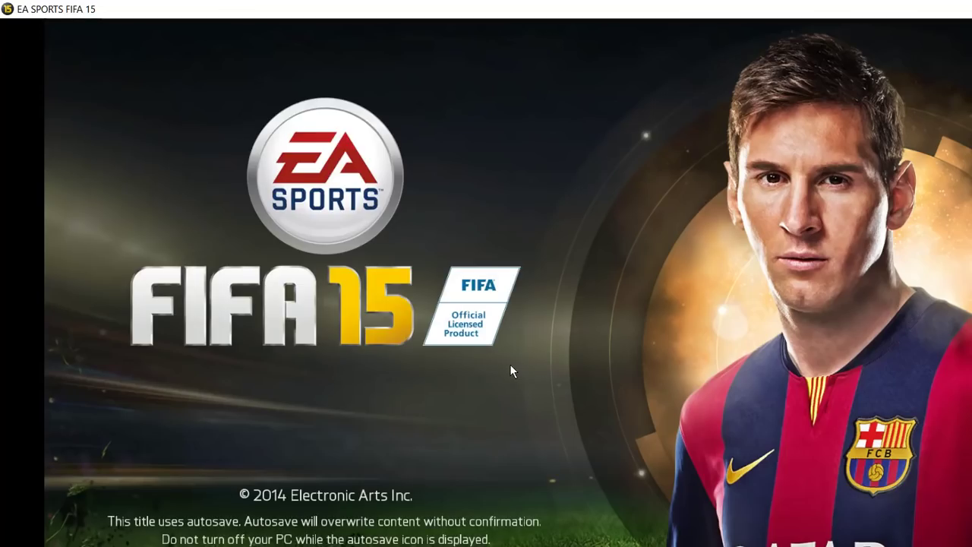
pyautogui.press('space')
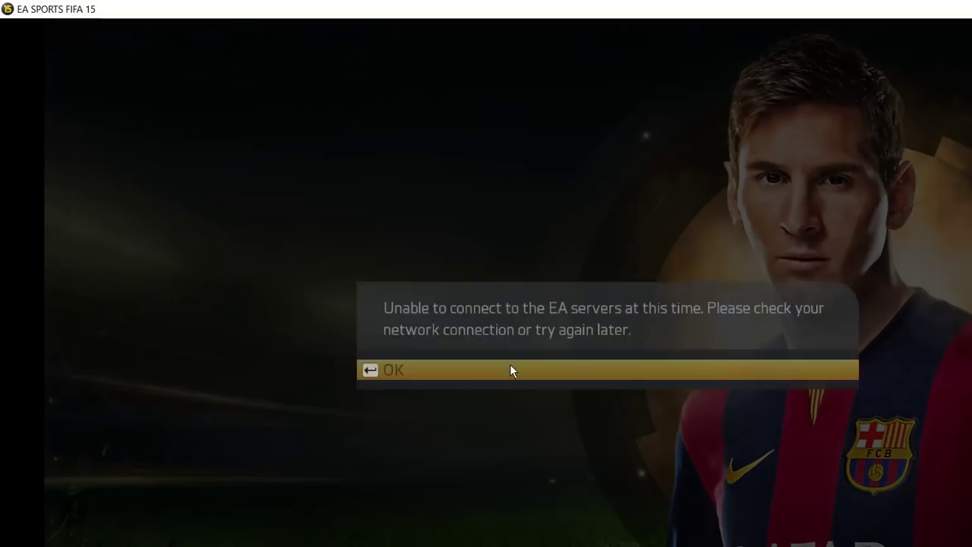
pyautogui.click(511, 366)
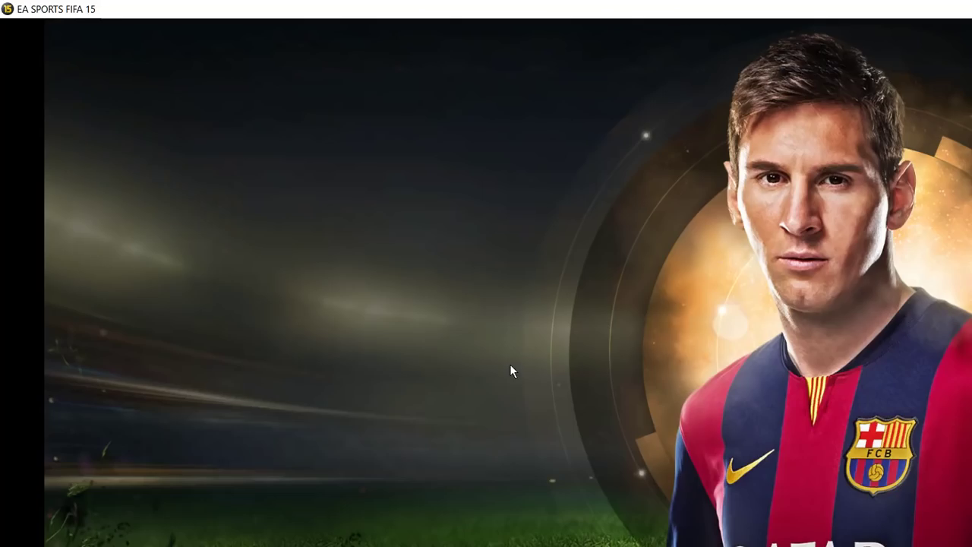
# - In PLAY > Kick Off, move the red Classic controller to the AWAY side
pyautogui.press('Right')
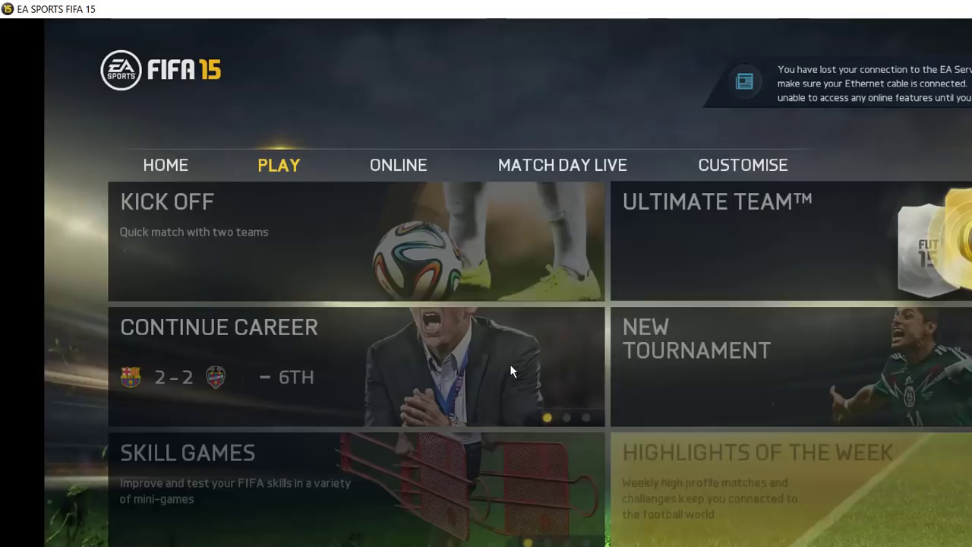
pyautogui.press('Up')
pyautogui.press('Return')
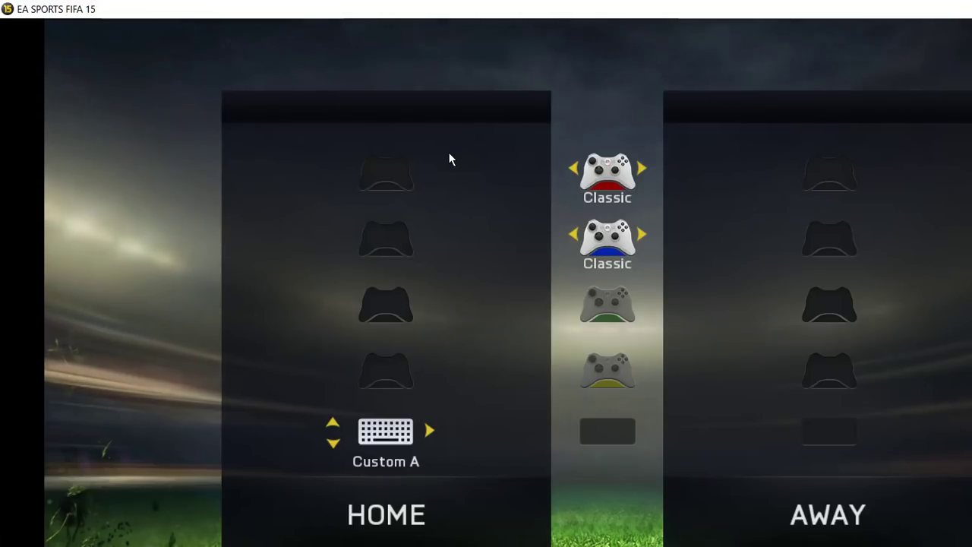
pyautogui.press('Right')
pyautogui.press('Left')
pyautogui.press('Left')
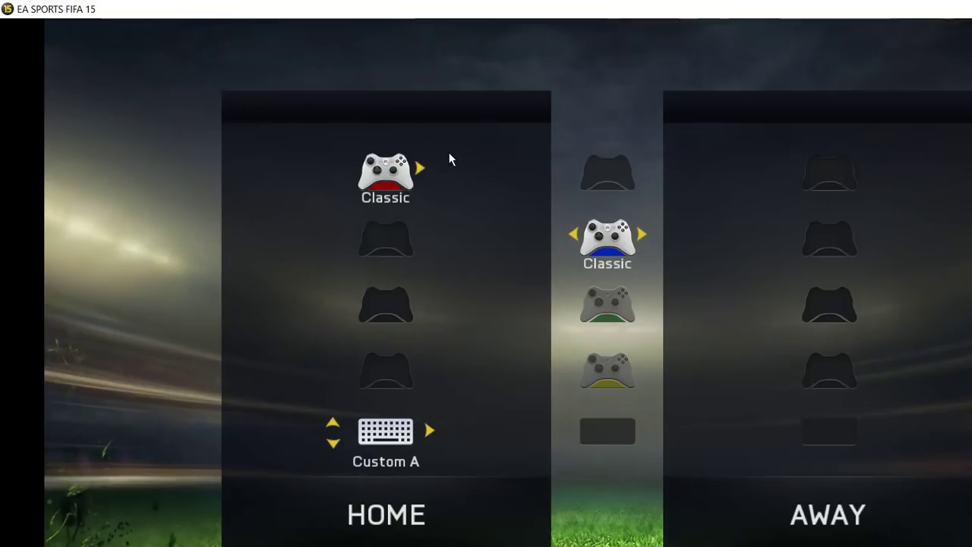
pyautogui.press('Right')
pyautogui.press('Right')
pyautogui.press('Left')
pyautogui.press('Left')
pyautogui.press('Right')
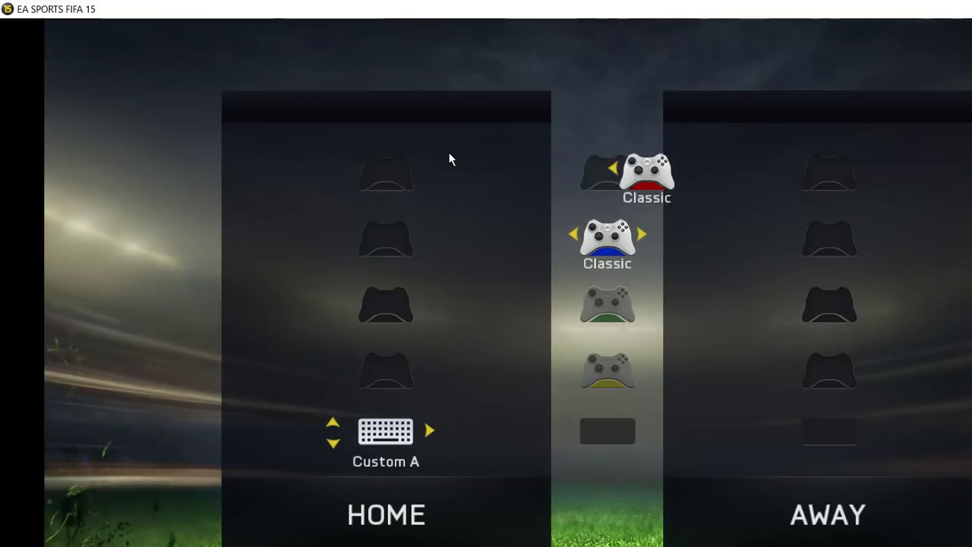
pyautogui.press('Left')
pyautogui.press('Left')
pyautogui.press('Right')
pyautogui.press('Right')
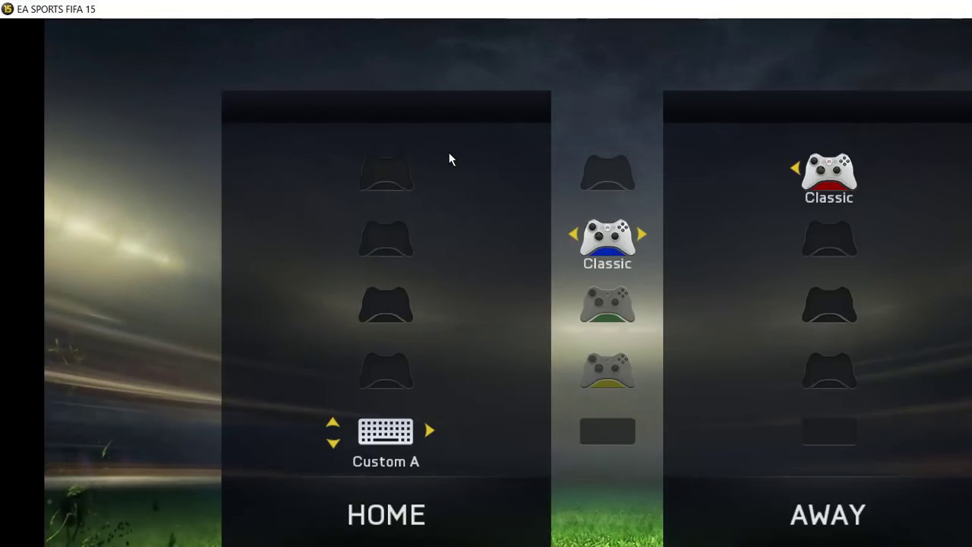
# - Leave controller selection and quit FIFA 15 with Yes - Quit
pyautogui.press('Escape')
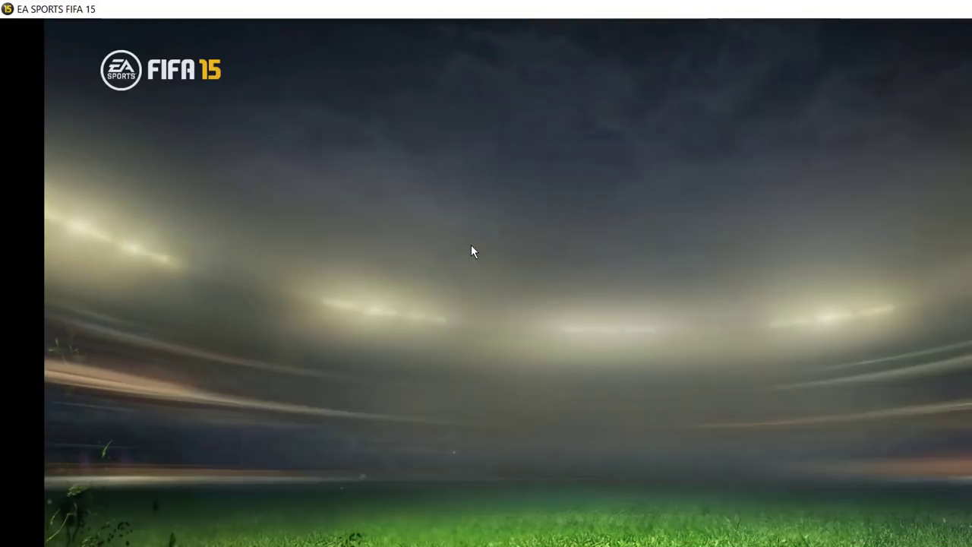
pyautogui.press('Escape')
pyautogui.press('Down')
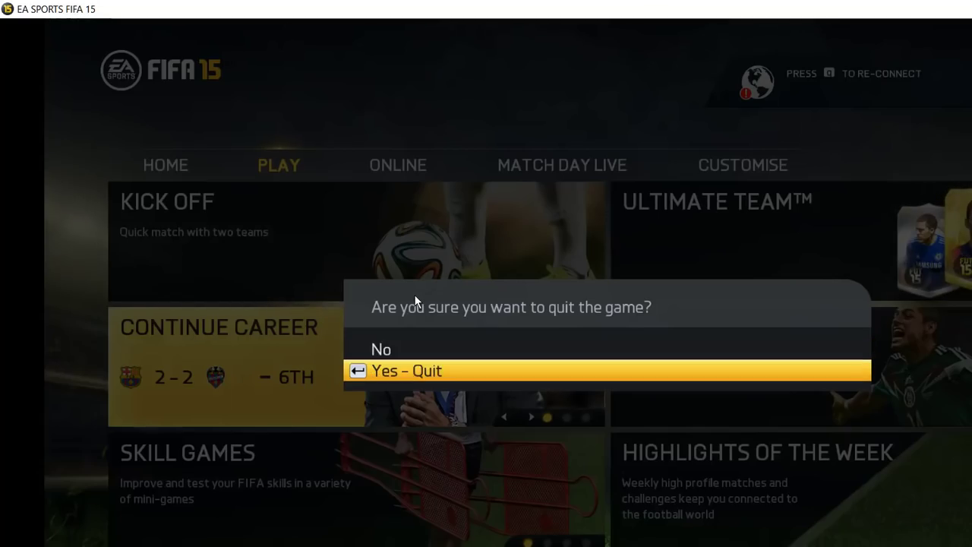
pyautogui.press('Return')
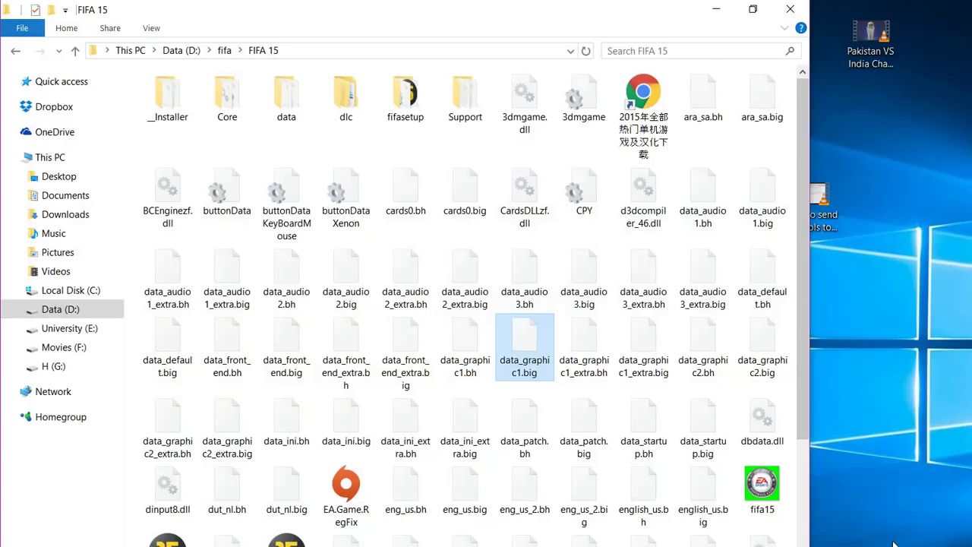